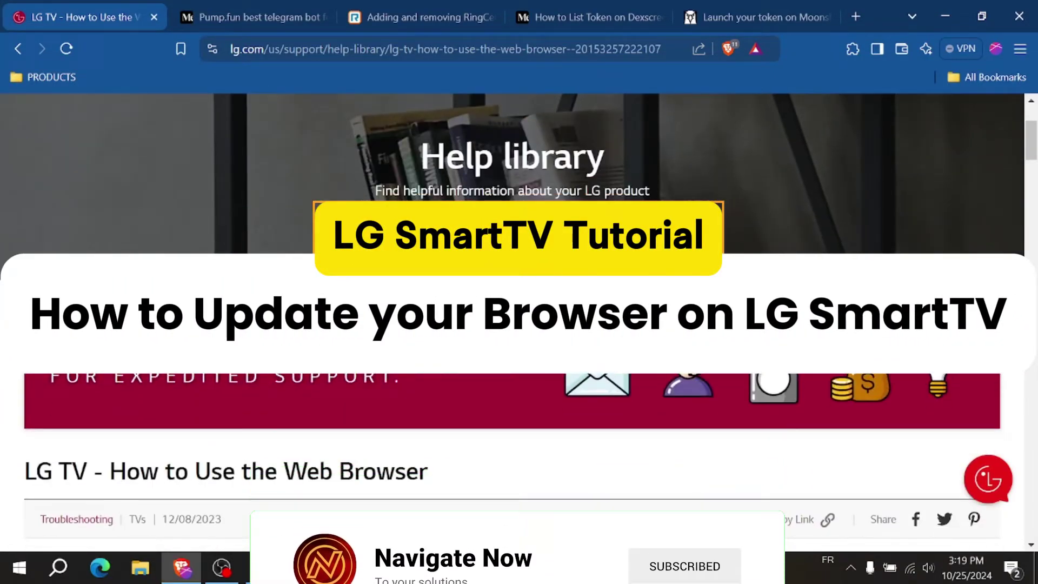
{"action": "scroll", "coordinate": [520, 324], "scroll_direction": "down", "scroll_amount": 5}
{"action": "scroll", "coordinate": [519, 325], "scroll_direction": "down", "scroll_amount": 5}
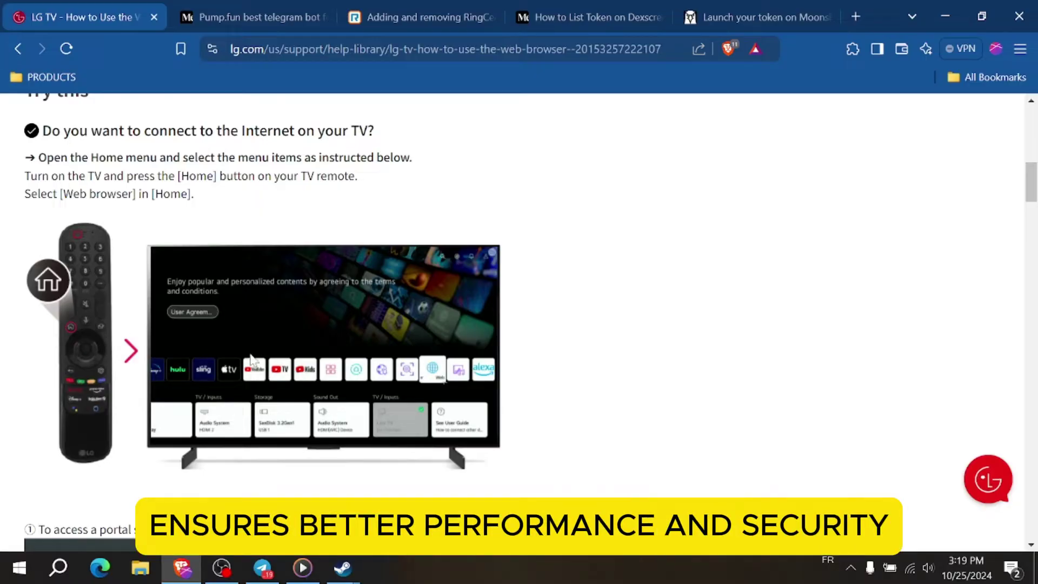
{"action": "scroll", "coordinate": [251, 357], "scroll_direction": "up", "scroll_amount": 3}
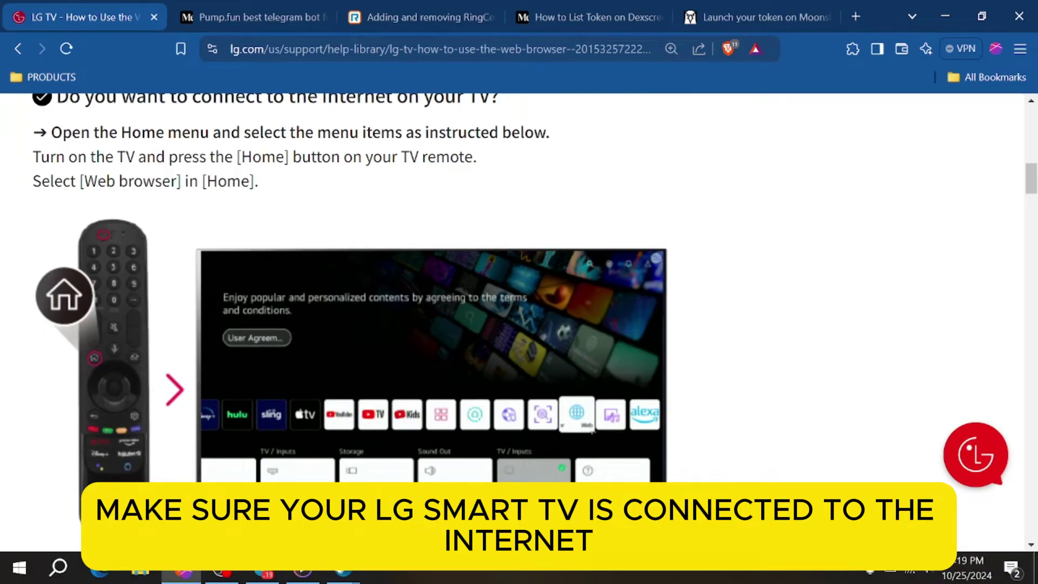
{"action": "scroll", "coordinate": [243, 238], "scroll_direction": "up", "scroll_amount": 1}
{"action": "mouse_move", "coordinate": [68, 178]}
{"action": "left_mouse_down"}
{"action": "mouse_move", "coordinate": [186, 176]}
{"action": "mouse_move", "coordinate": [553, 213]}
{"action": "left_mouse_up"}
Clear the accidentally selected instruction text and reveal the portal-site access step.
{"action": "left_click", "coordinate": [417, 283]}
{"action": "scroll", "coordinate": [418, 283], "scroll_direction": "down", "scroll_amount": 2}
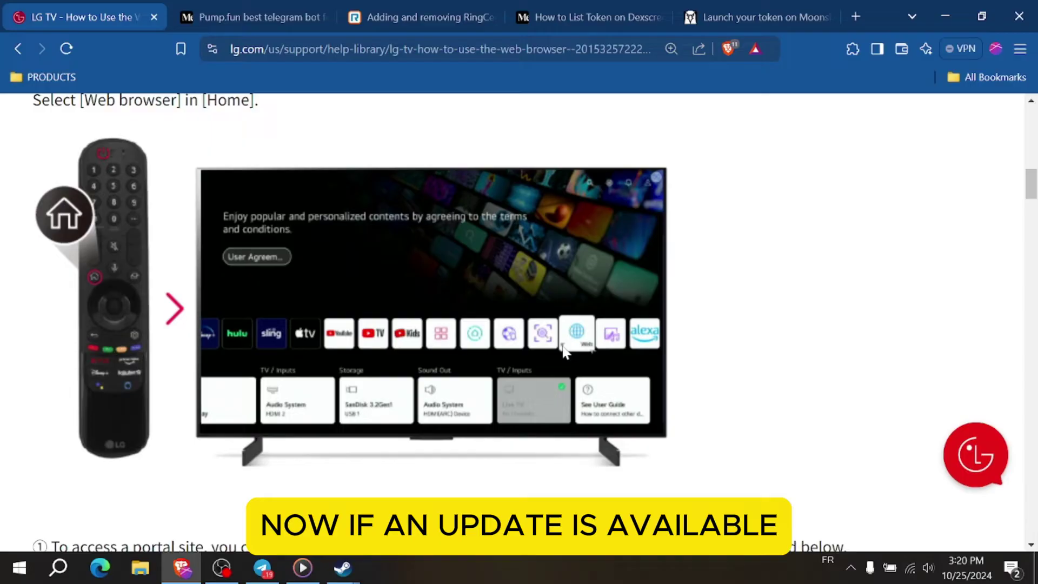
{"action": "scroll", "coordinate": [452, 352], "scroll_direction": "down", "scroll_amount": 2}
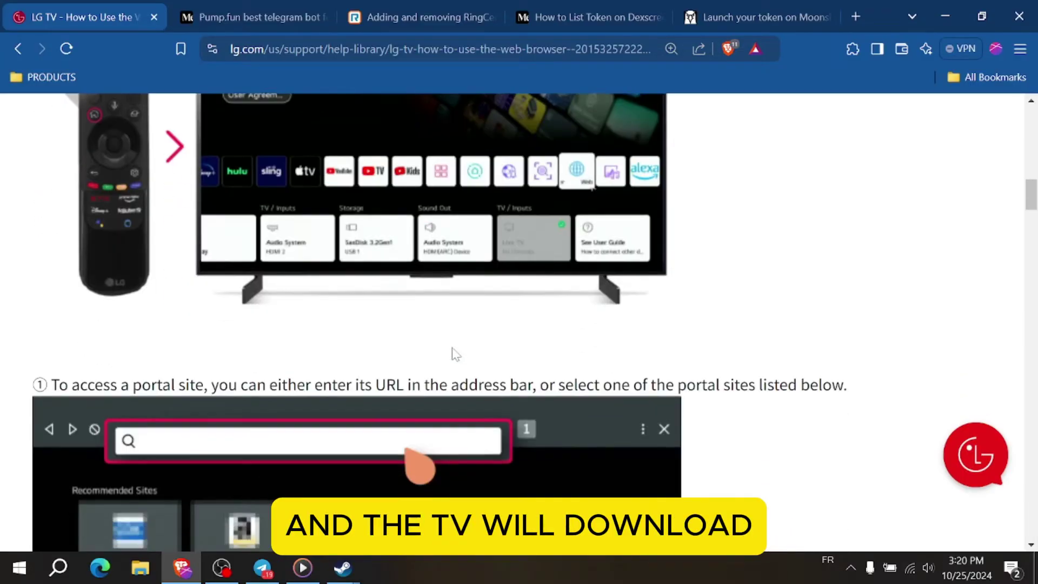
{"action": "scroll", "coordinate": [452, 352], "scroll_direction": "down", "scroll_amount": 3}
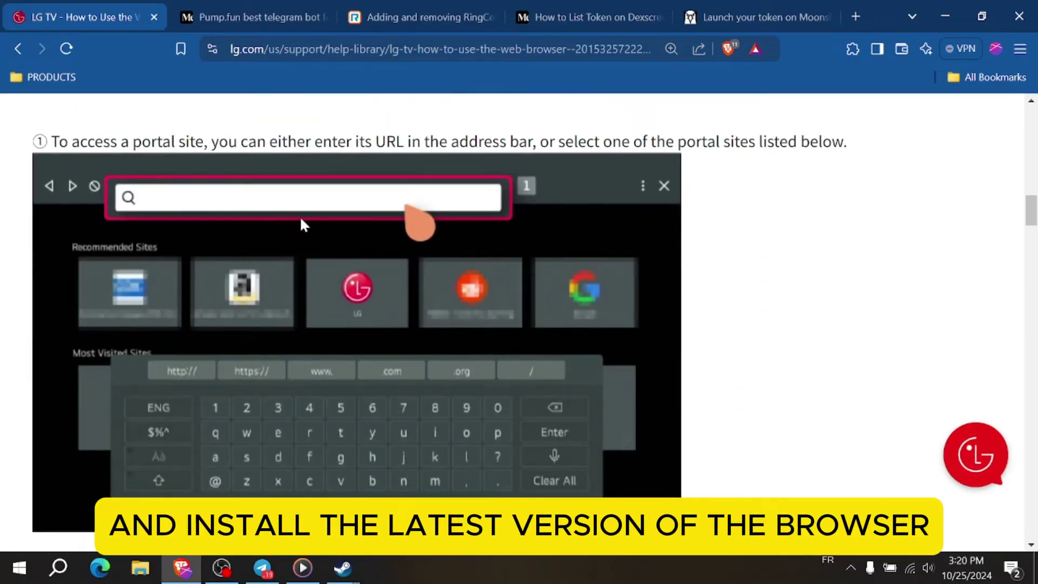
{"action": "scroll", "coordinate": [377, 292], "scroll_direction": "down", "scroll_amount": 5}
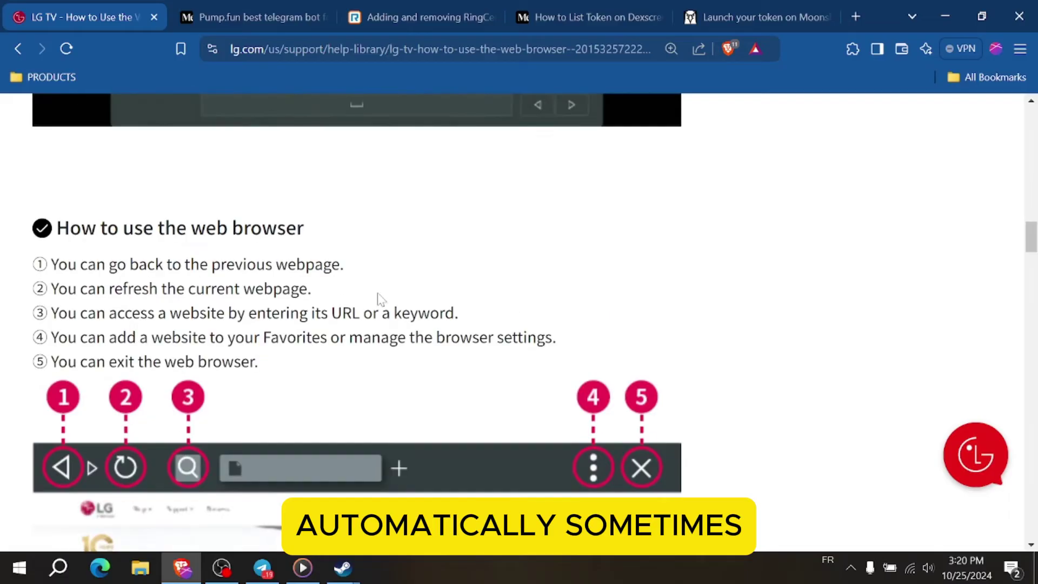
{"action": "scroll", "coordinate": [377, 299], "scroll_direction": "down", "scroll_amount": 1}
{"action": "scroll", "coordinate": [377, 298], "scroll_direction": "down", "scroll_amount": 1}
{"action": "scroll", "coordinate": [377, 299], "scroll_direction": "down", "scroll_amount": 3}
{"action": "scroll", "coordinate": [378, 299], "scroll_direction": "up", "scroll_amount": 2}
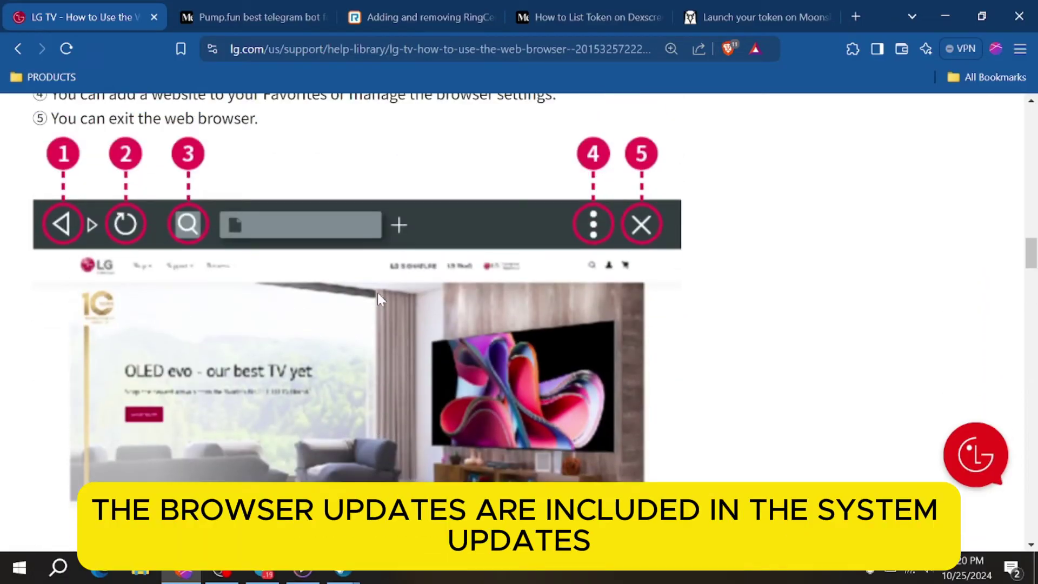
{"action": "scroll", "coordinate": [377, 298], "scroll_direction": "up", "scroll_amount": 1}
{"action": "scroll", "coordinate": [378, 298], "scroll_direction": "down", "scroll_amount": 3}
{"action": "scroll", "coordinate": [378, 299], "scroll_direction": "down", "scroll_amount": 2}
{"action": "scroll", "coordinate": [378, 299], "scroll_direction": "down", "scroll_amount": 2}
{"action": "scroll", "coordinate": [376, 298], "scroll_direction": "down", "scroll_amount": 1}
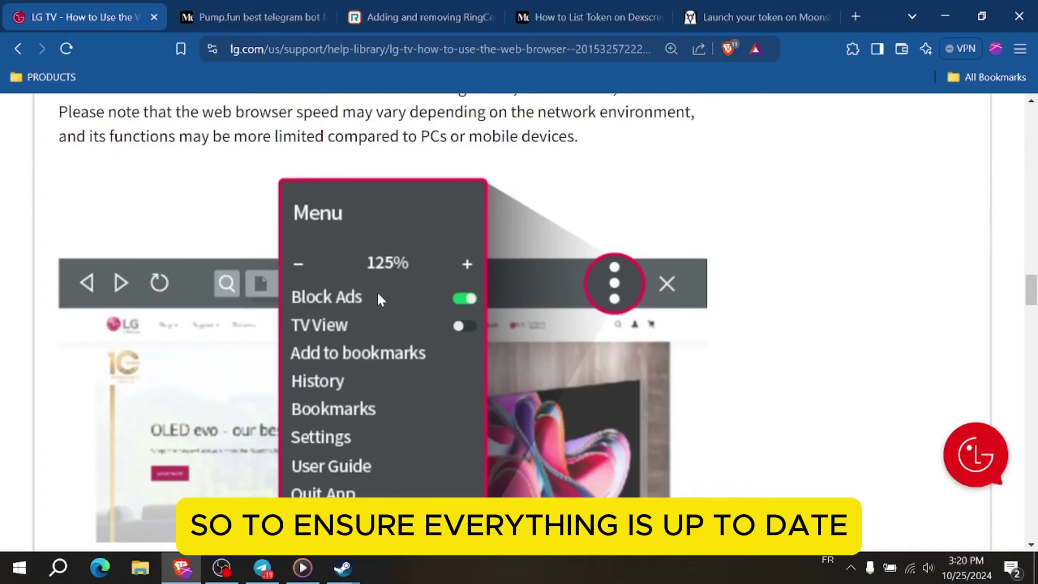
{"action": "scroll", "coordinate": [377, 299], "scroll_direction": "down", "scroll_amount": 1}
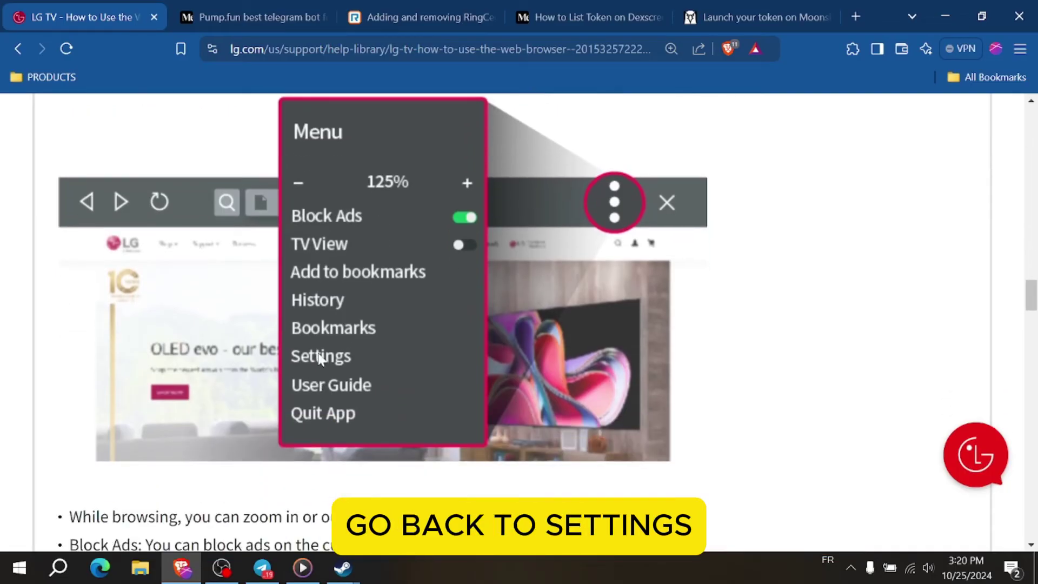
{"action": "scroll", "coordinate": [378, 332], "scroll_direction": "down", "scroll_amount": 2}
{"action": "scroll", "coordinate": [379, 332], "scroll_direction": "down", "scroll_amount": 2}
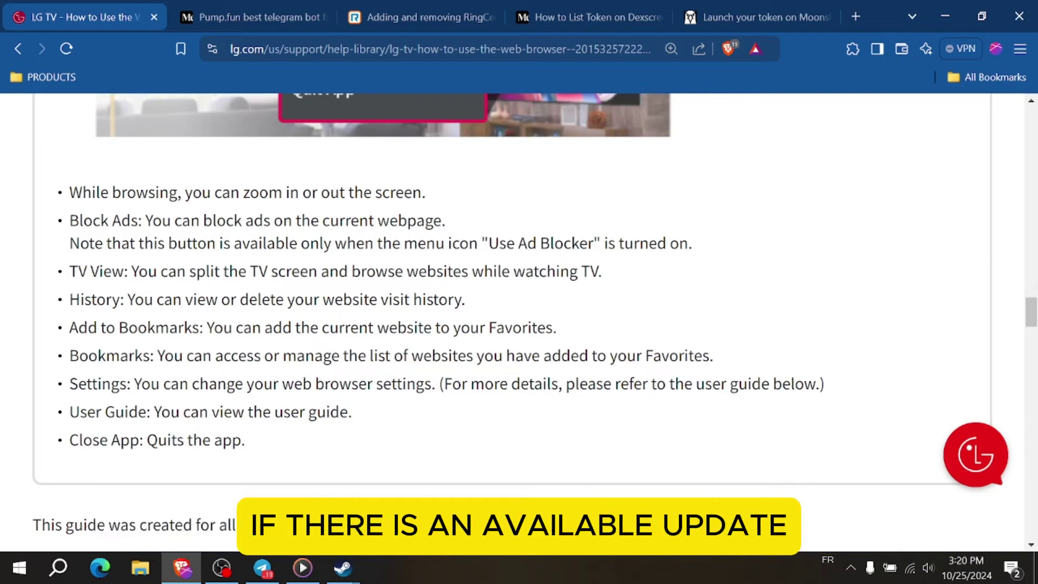
{"action": "scroll", "coordinate": [378, 332], "scroll_direction": "up", "scroll_amount": 3}
{"action": "scroll", "coordinate": [379, 332], "scroll_direction": "up", "scroll_amount": 3}
{"action": "scroll", "coordinate": [378, 332], "scroll_direction": "up", "scroll_amount": 3}
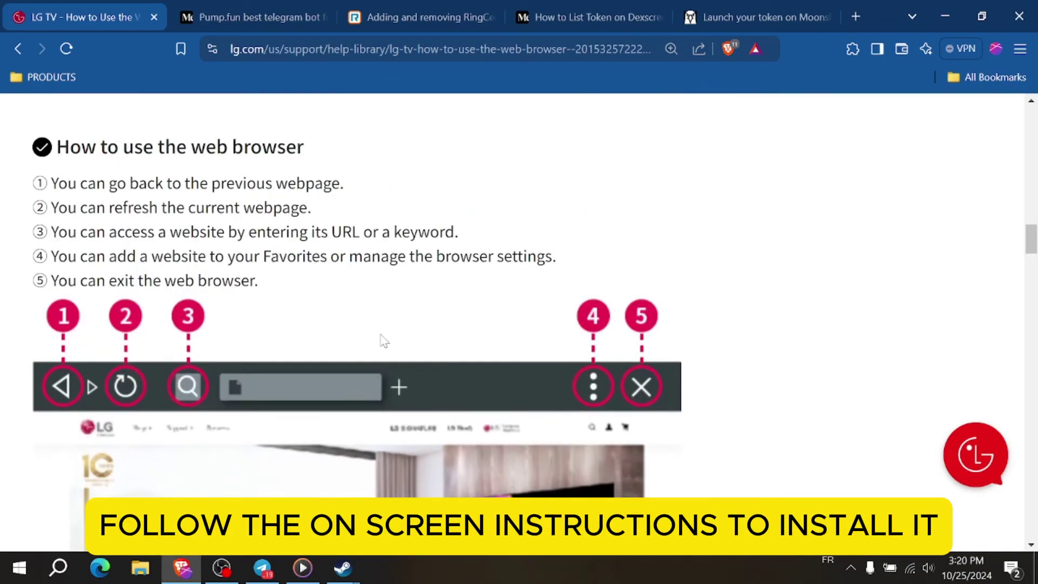
{"action": "scroll", "coordinate": [381, 339], "scroll_direction": "up", "scroll_amount": 2}
{"action": "scroll", "coordinate": [381, 339], "scroll_direction": "up", "scroll_amount": 4}
{"action": "scroll", "coordinate": [381, 339], "scroll_direction": "up", "scroll_amount": 3}
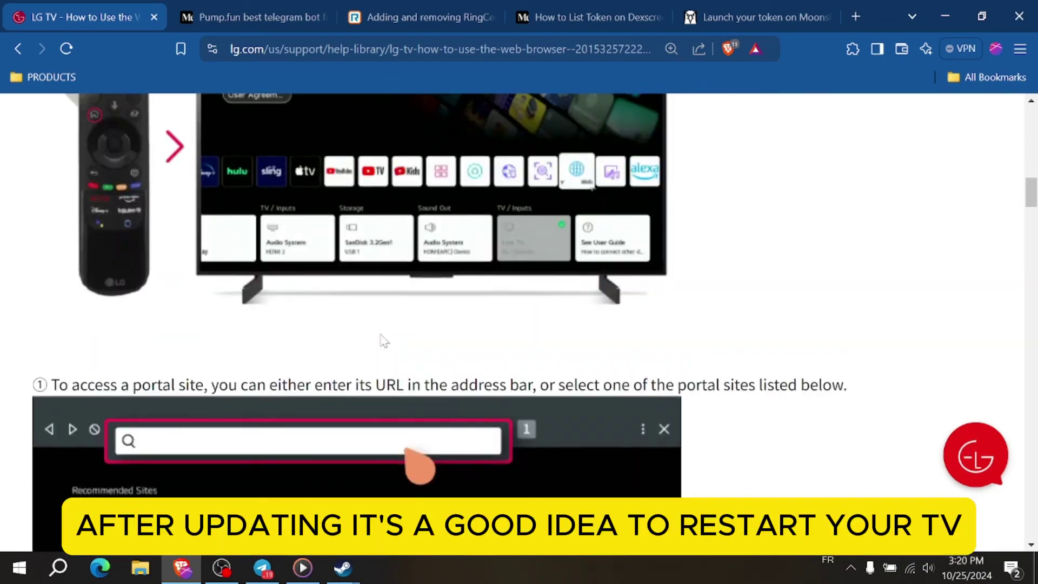
{"action": "scroll", "coordinate": [382, 340], "scroll_direction": "up", "scroll_amount": 1}
{"action": "scroll", "coordinate": [382, 339], "scroll_direction": "up", "scroll_amount": 1}
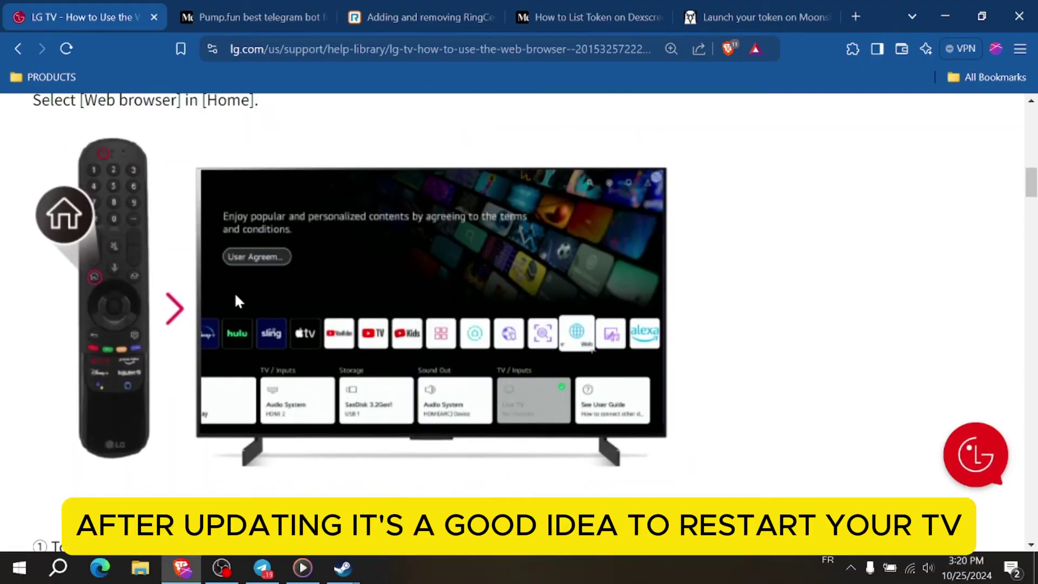